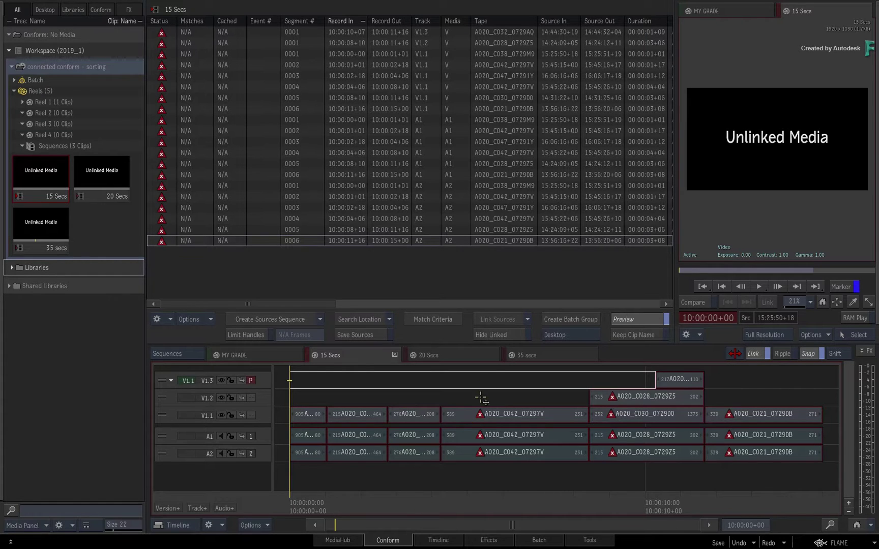
Step: Review the 15 Secs, 20 Secs and 35 secs editorial sequences one after another
left_click(478, 354)
left_click(546, 355)
left_click(448, 354)
left_click(381, 355)
left_click(478, 355)
left_click(570, 354)
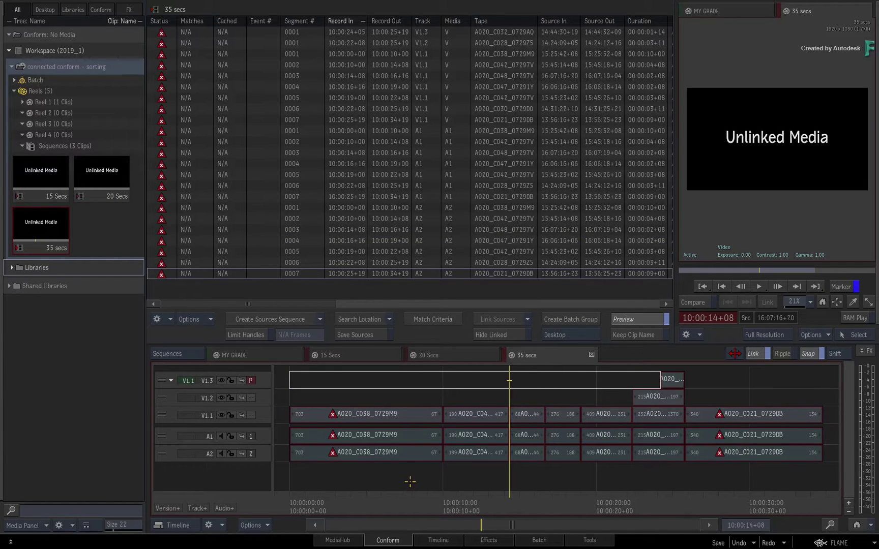
left_click(461, 354)
left_click(544, 356)
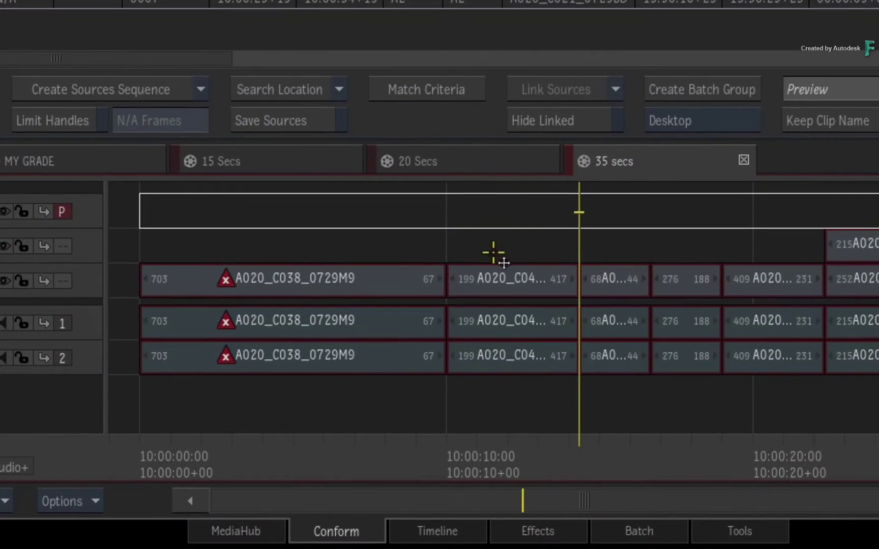
left_click(462, 355)
left_click(311, 155)
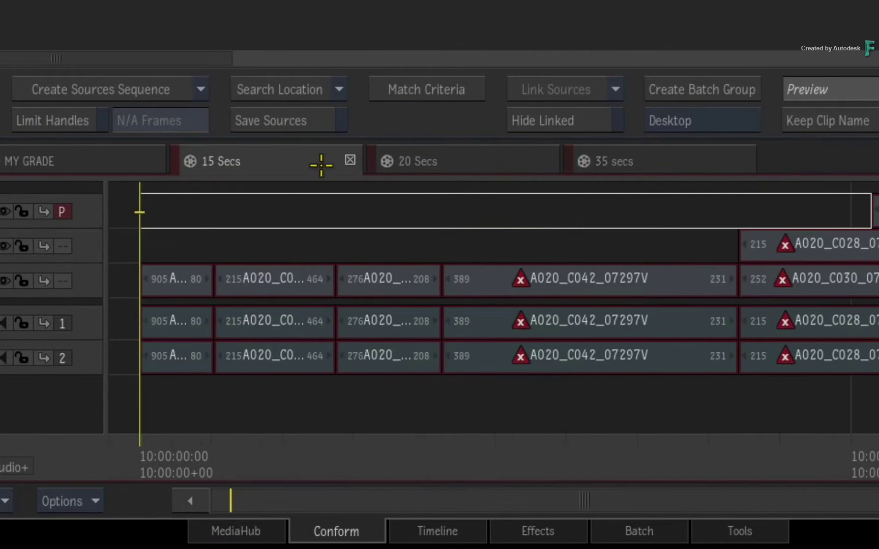
left_click(636, 165)
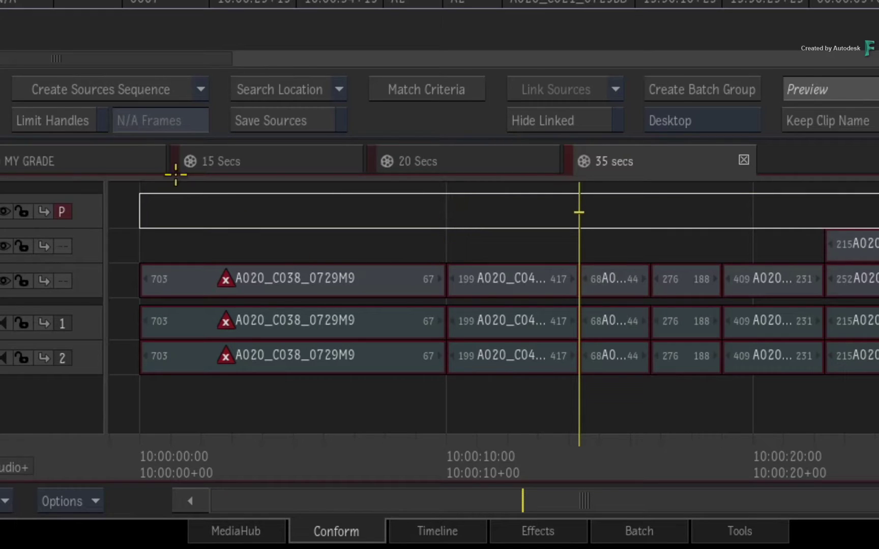
left_click(146, 91)
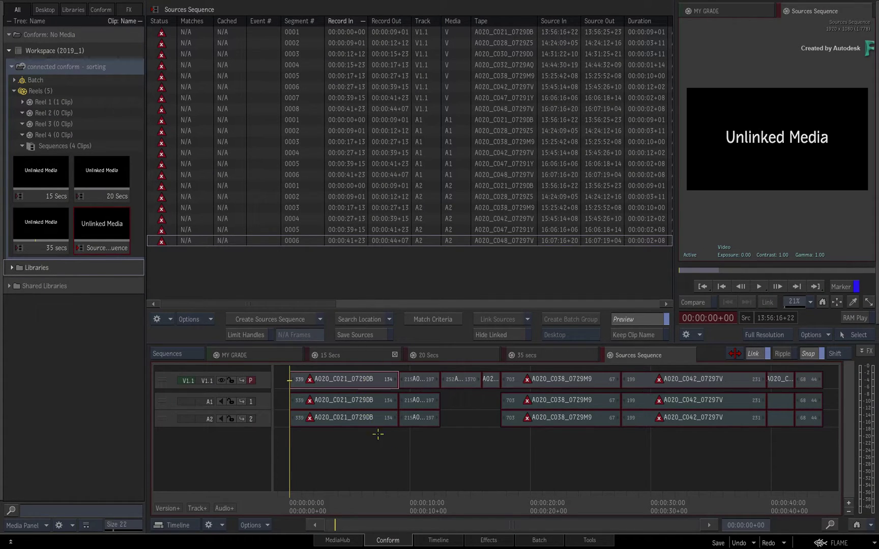
Step: Scan StorageMedia/Exercises/Connected_Conform/Media to match the 10 MOV source clips
left_click(369, 321)
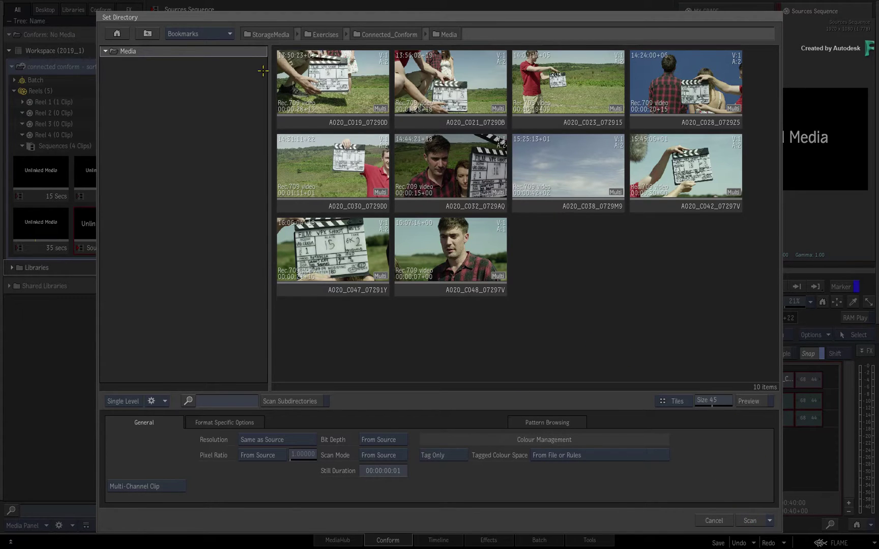
left_click(749, 521)
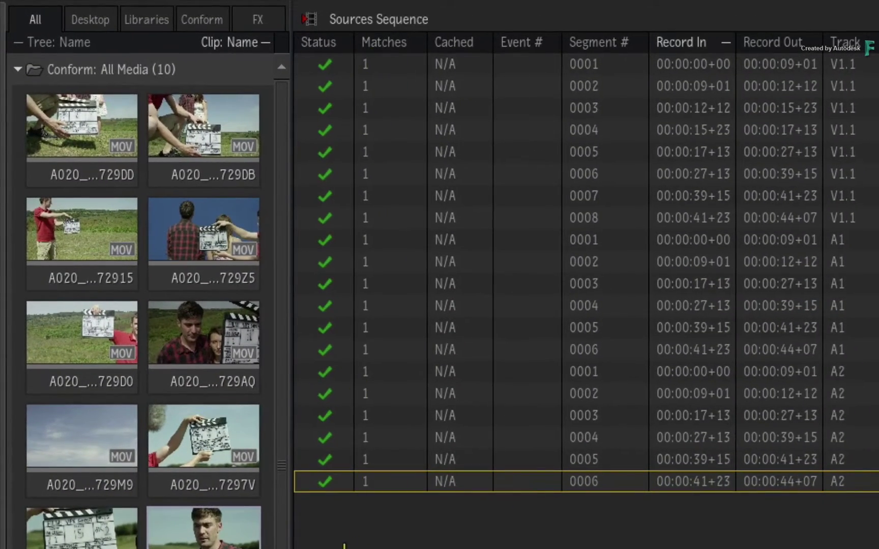
Step: Link the matched media to all segments and confirm footage in 35 secs, 20 Secs and 15 Secs
left_click(18, 69)
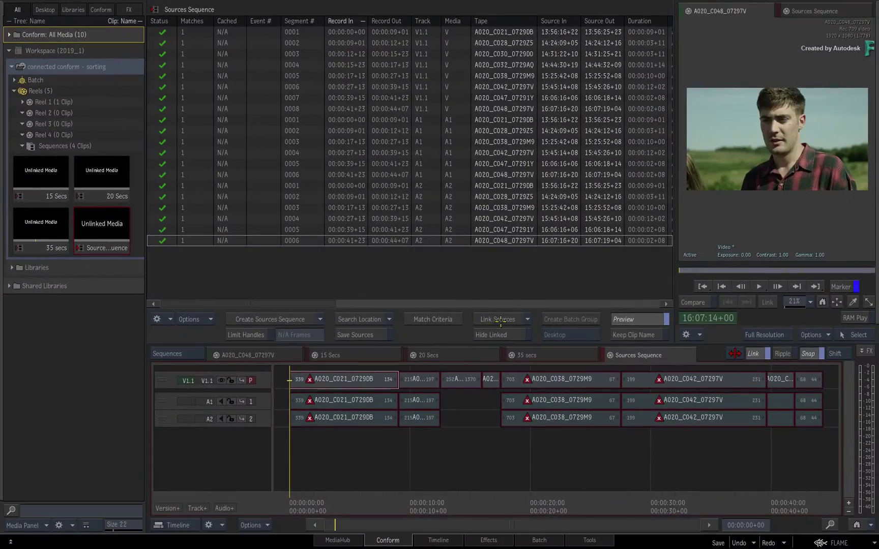
left_click(500, 319)
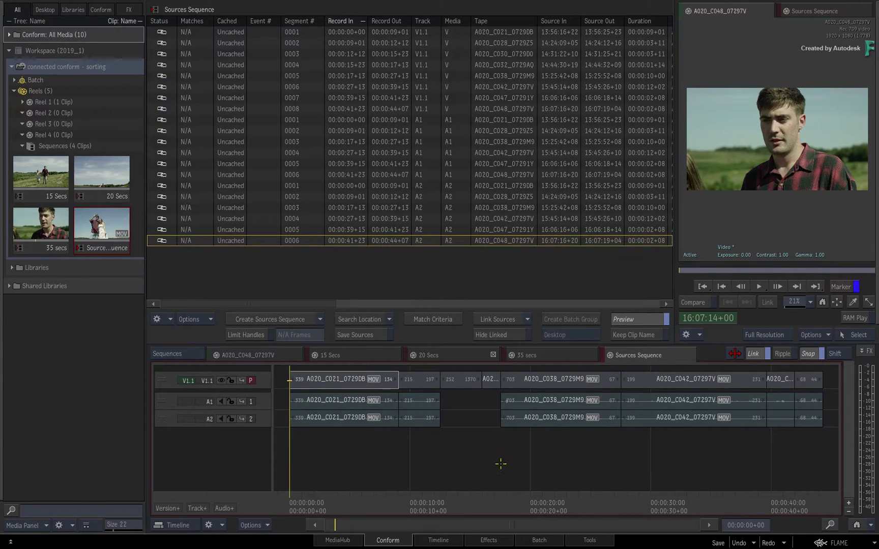
left_click(552, 355)
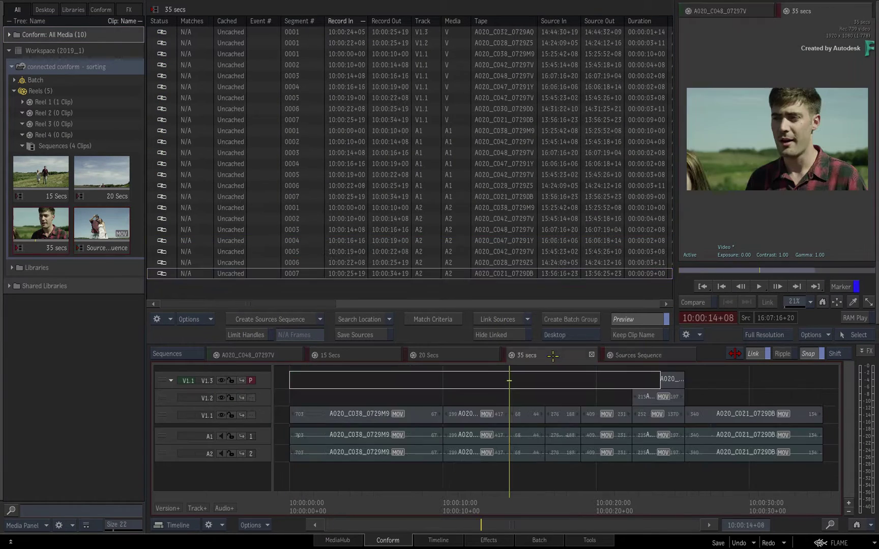
left_click(467, 355)
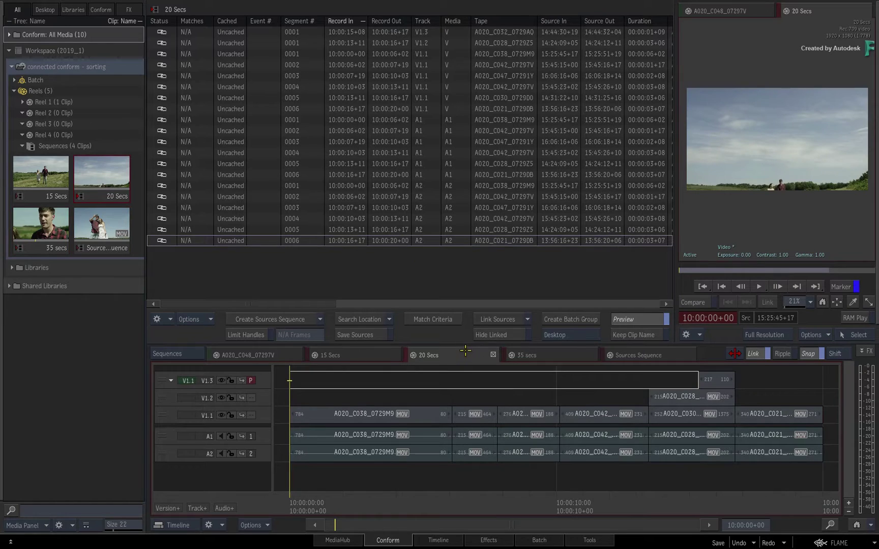
left_click(383, 353)
Step: Compare all sequences again, then play the Sources Sequence to 26 seconds
left_click(441, 355)
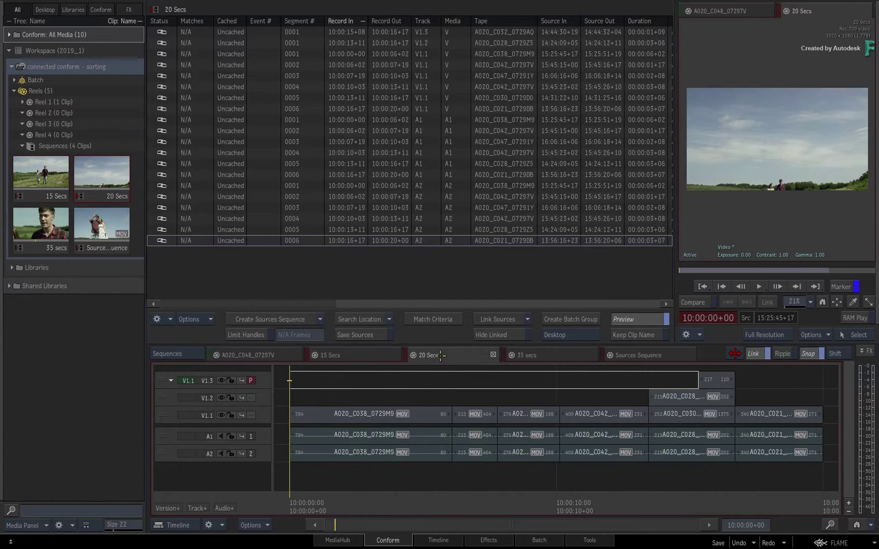
left_click(530, 357)
left_click(642, 355)
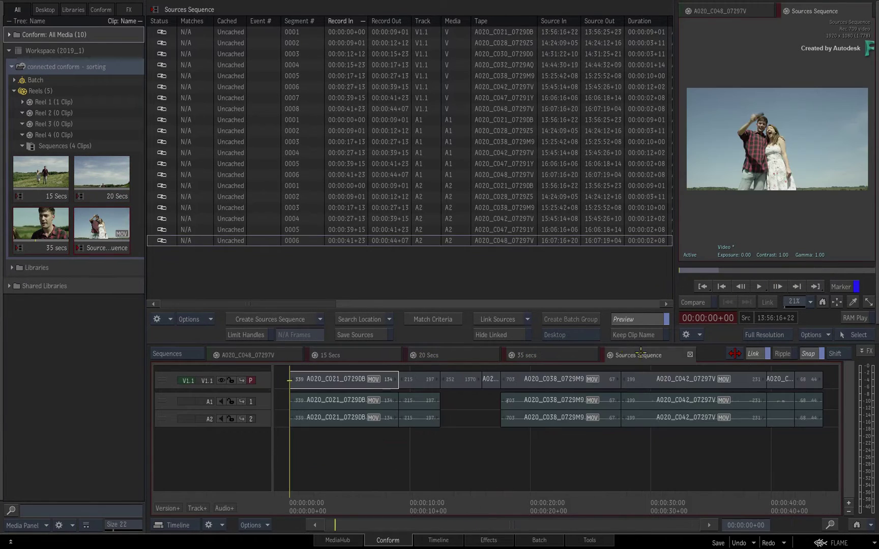
left_click(572, 354)
left_click(482, 352)
left_click(385, 354)
left_click(450, 357)
left_click(549, 357)
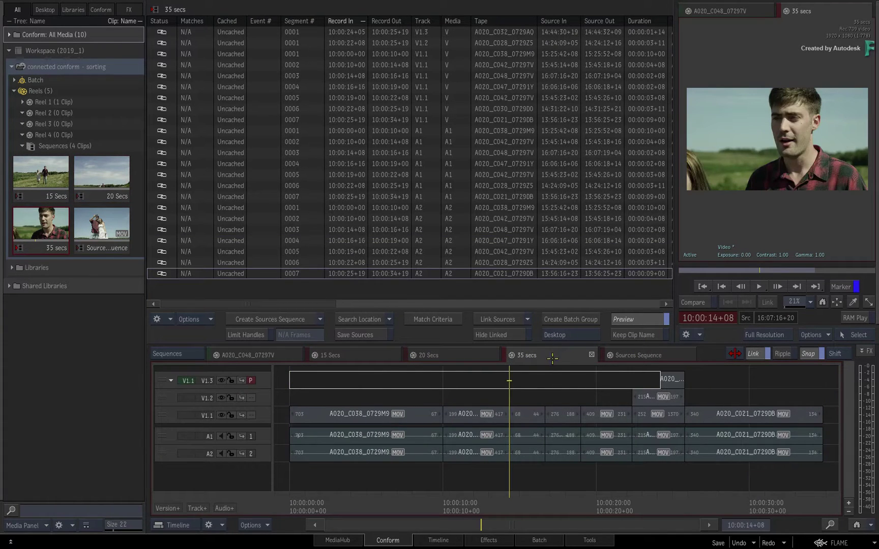
left_click(641, 356)
left_click_drag(298, 506, 290, 448)
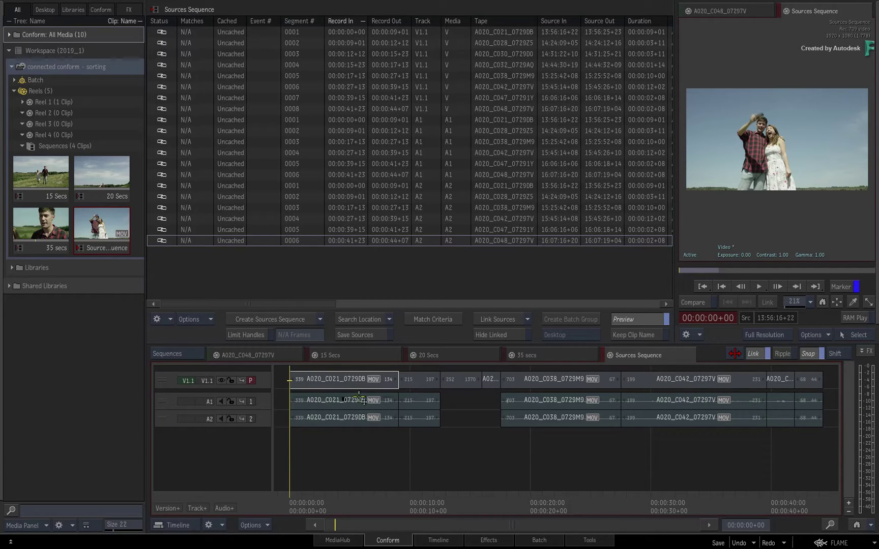
left_click(356, 388)
left_click(799, 388, "shift")
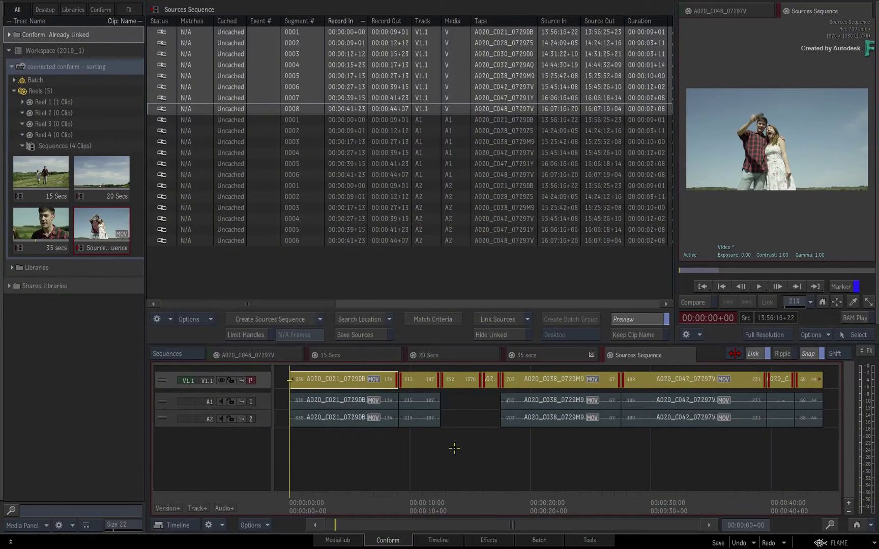
left_click(389, 457)
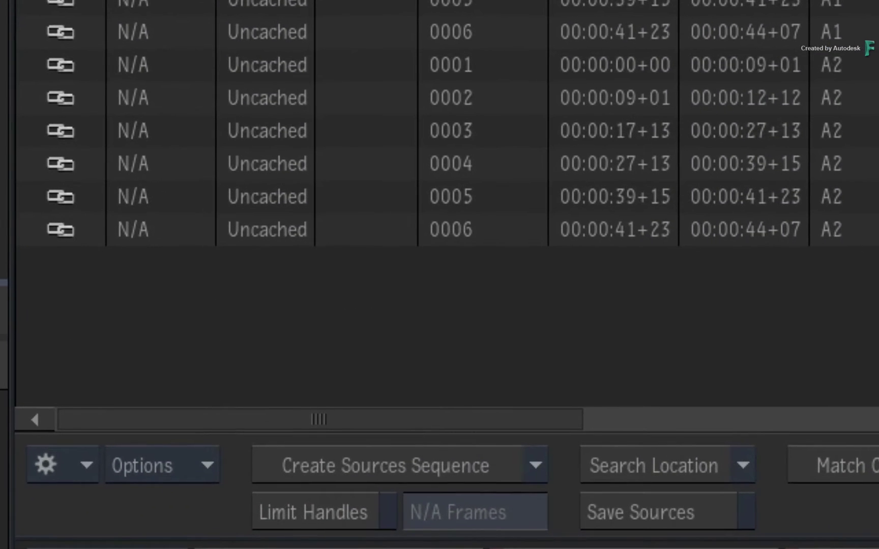
Step: Sort the Sources Sequence by Record Timecode (A-Mode) and update it to start with A020_C038_0729M9
left_click(201, 469)
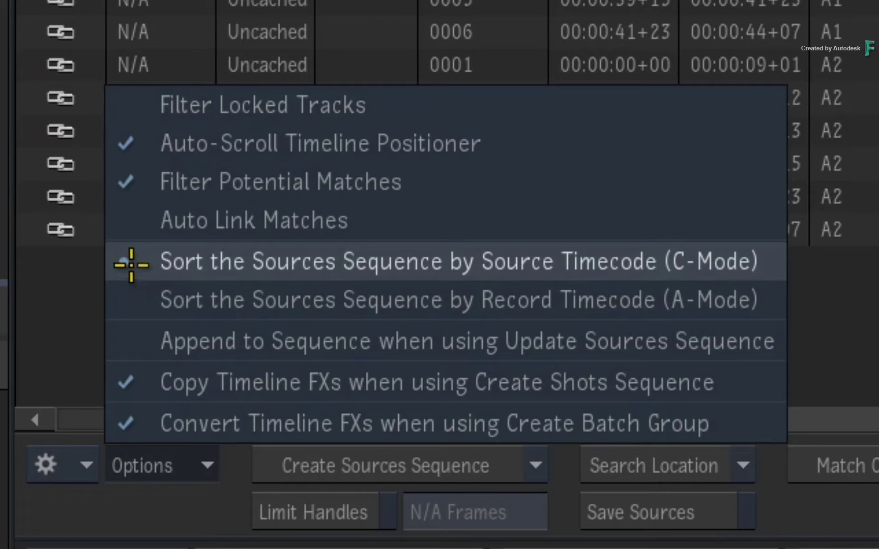
left_click(132, 299)
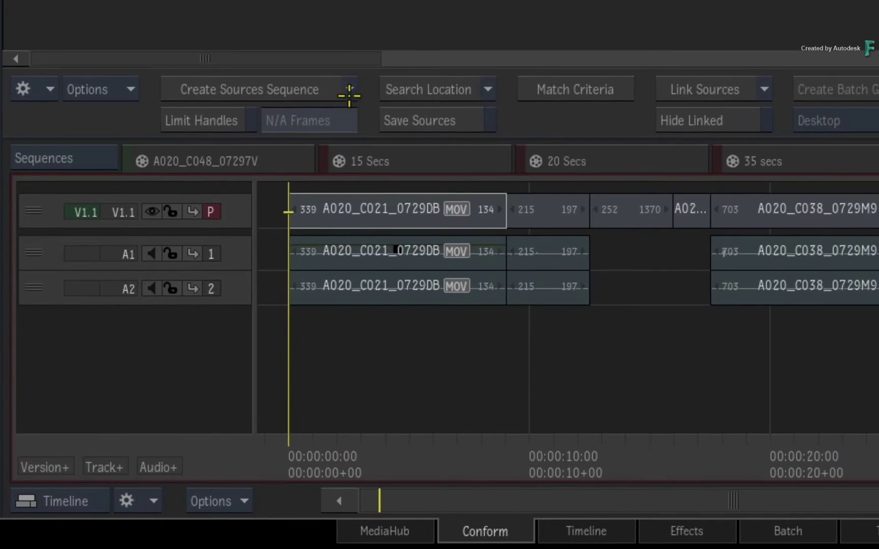
left_click(536, 465)
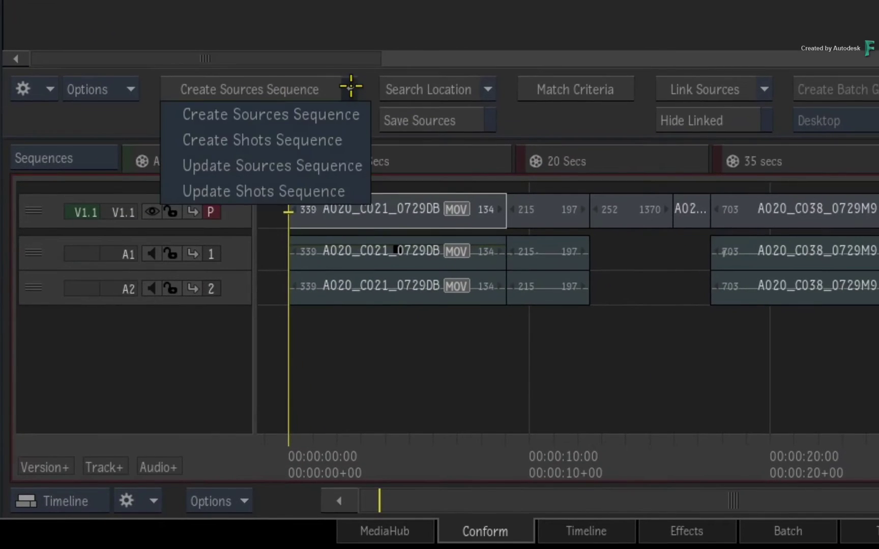
left_click(350, 167)
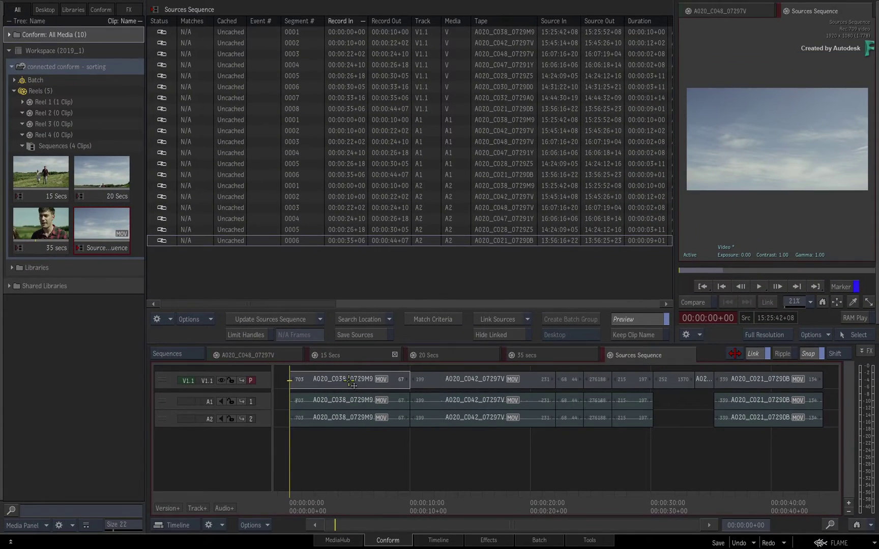
left_click(351, 383)
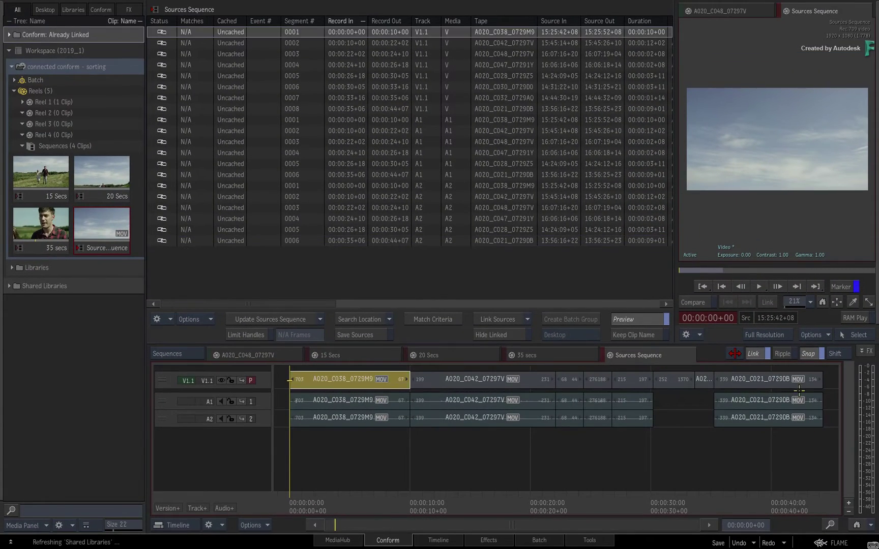
left_click(813, 385, "shift")
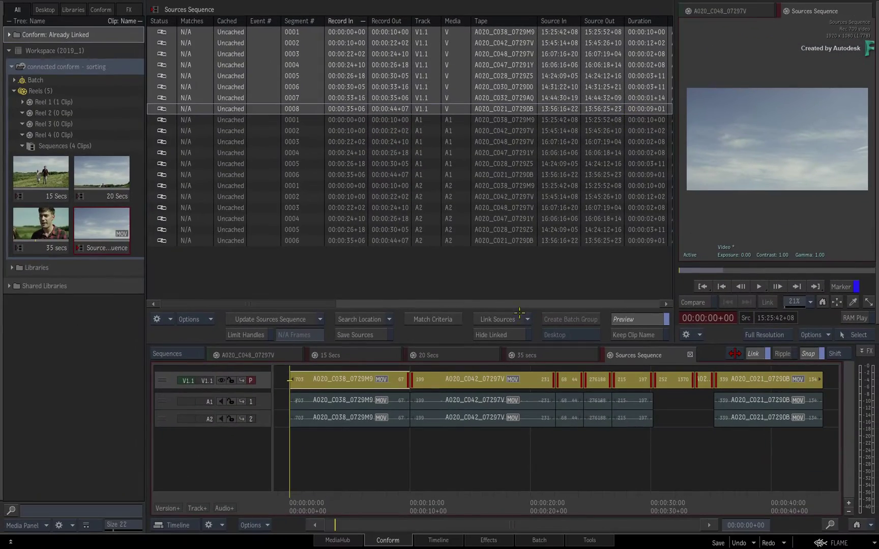
left_click(372, 475)
left_click_drag(372, 475, 299, 403)
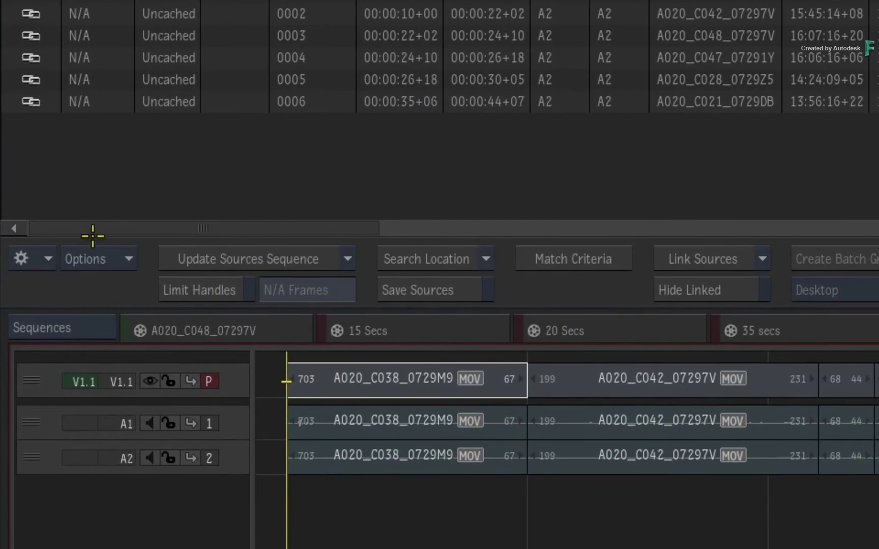
Step: Sort the Sources Sequence by Source Timecode (C-Mode) and update it
left_click(201, 321)
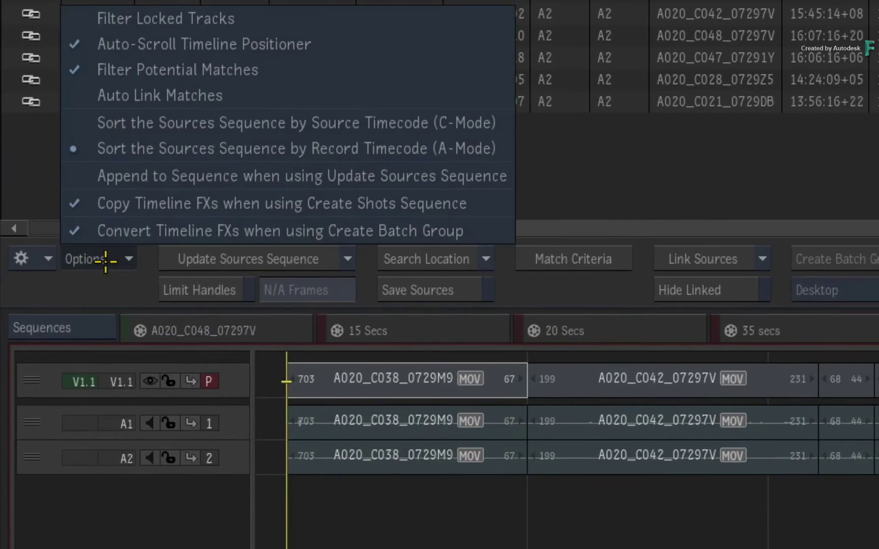
left_click(81, 122)
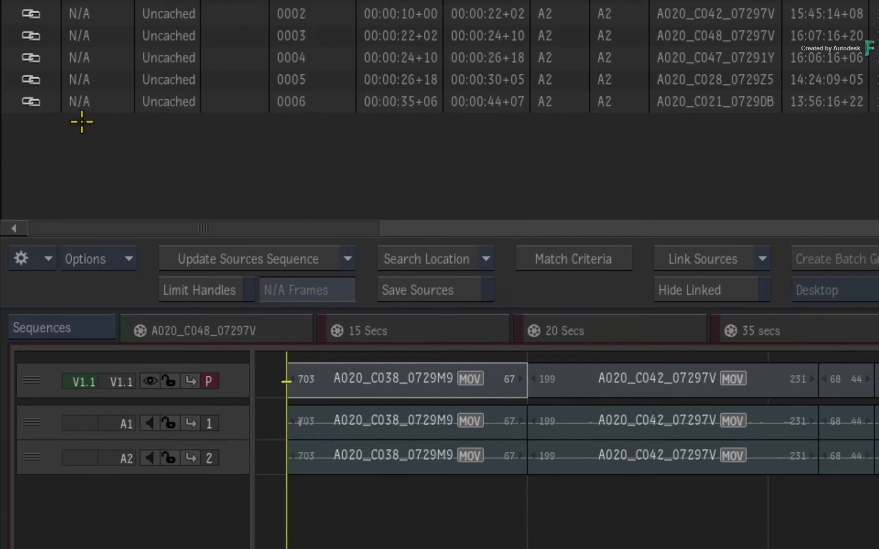
left_click(288, 259)
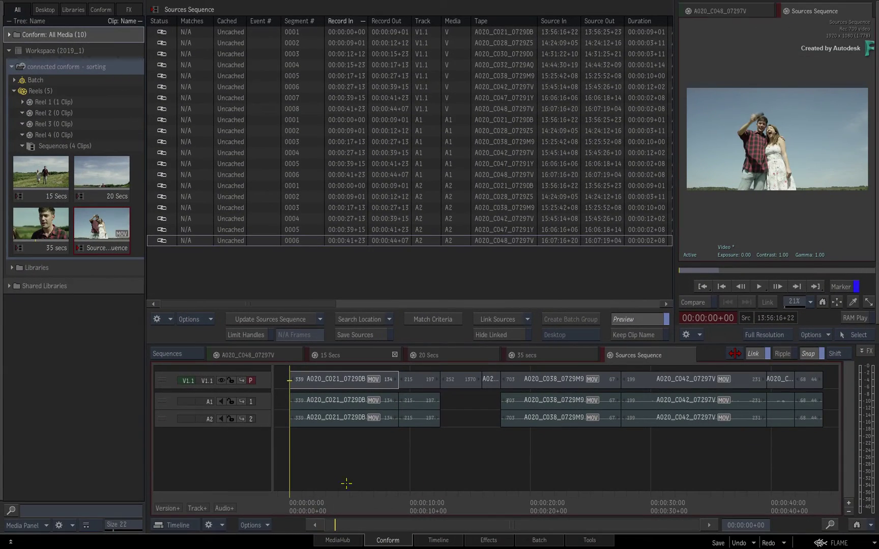
Step: Play the rebuilt sequence from A020_C021_0729DB forward to about 22 seconds
left_click_drag(304, 496, 362, 494)
left_click(351, 386)
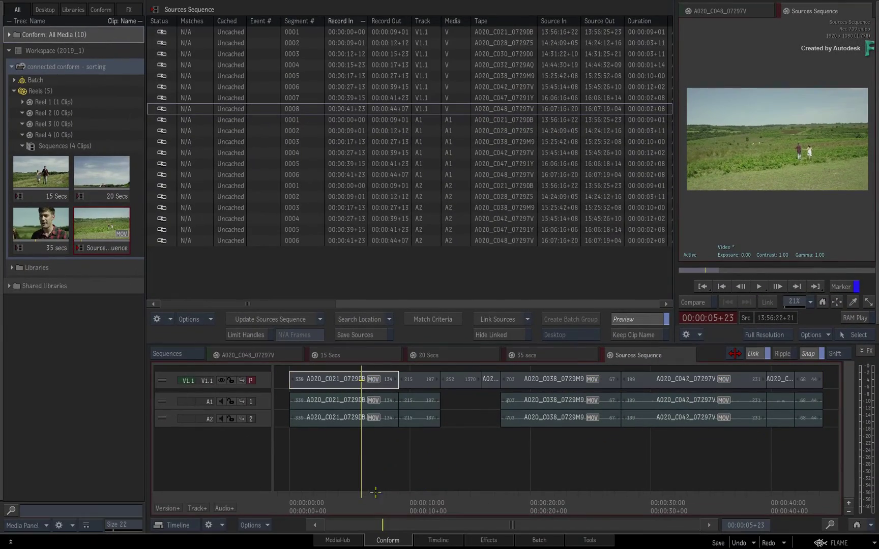
left_click_drag(375, 492, 318, 438)
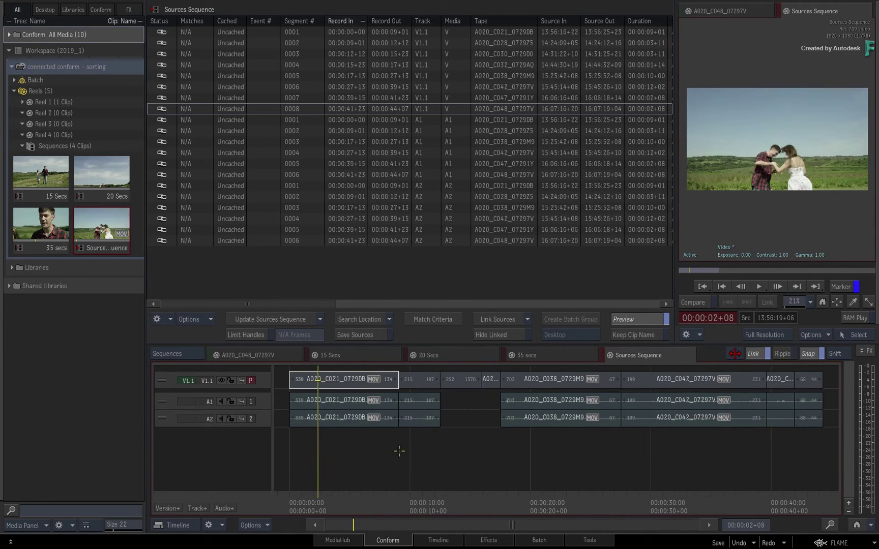
Step: In the Timeline, create a source segment connection for A020_C038 and A020_C042 on V1.3
left_click(450, 541)
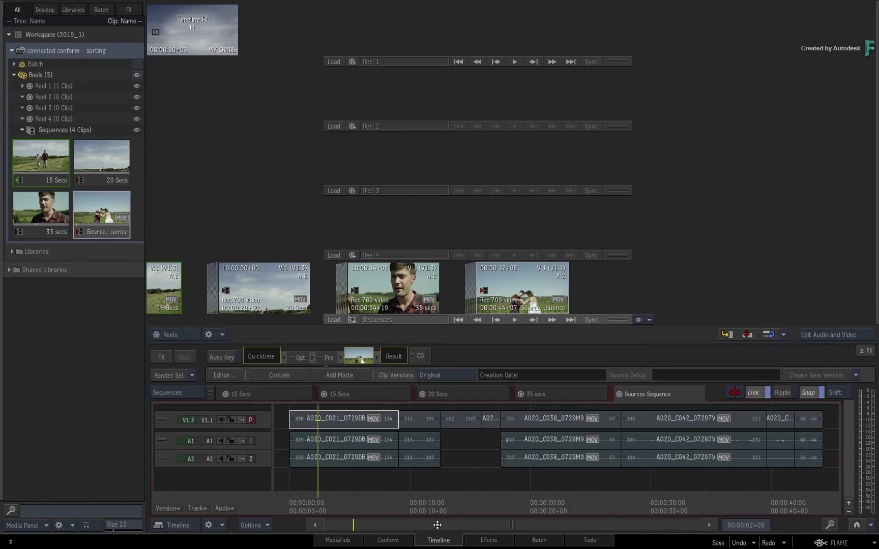
key("Escape")
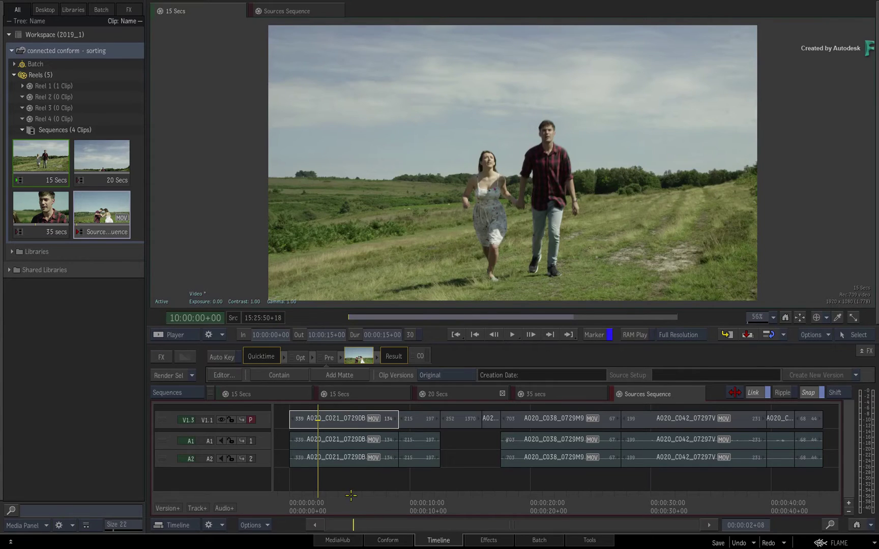
left_click_drag(330, 497, 560, 497)
left_click(549, 418)
left_click(661, 418, "ctrl")
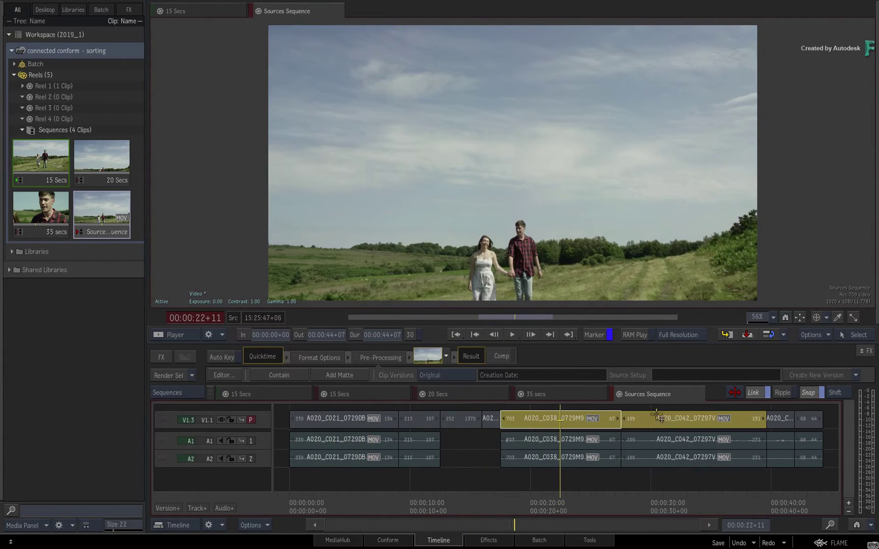
right_click(662, 418)
left_click(702, 423)
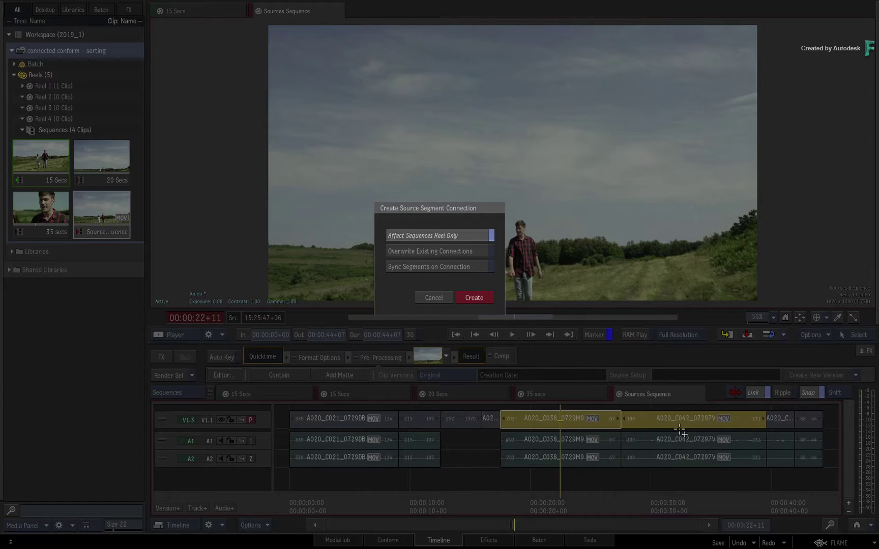
left_click(473, 300)
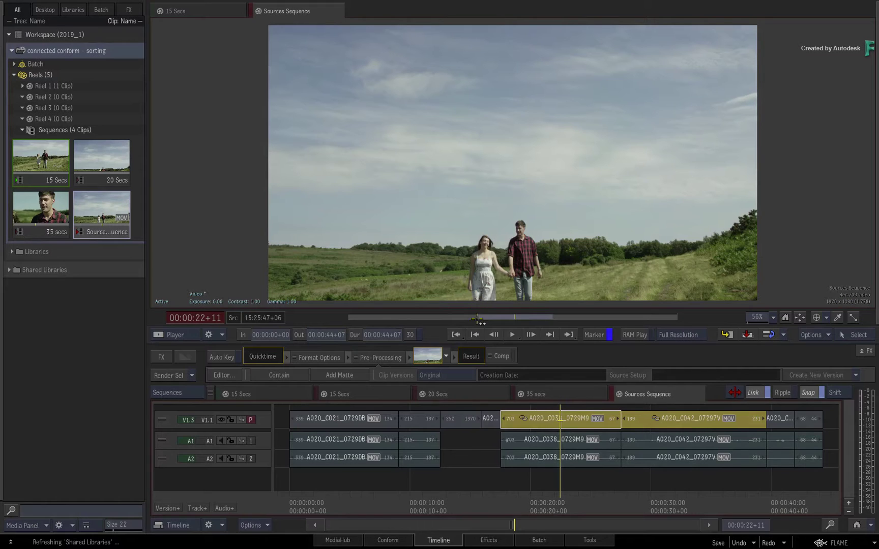
Step: Drag the MY GRADE clip from Reel 1 onto the A020_C038 and A020_C042 segments
left_click(487, 541)
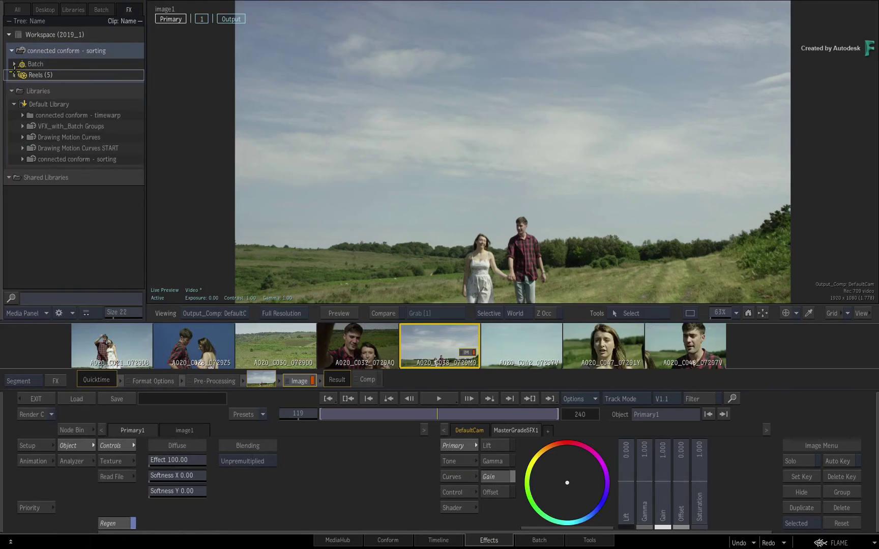
left_click(13, 74)
left_click(22, 86)
left_click_drag(41, 117, 434, 358)
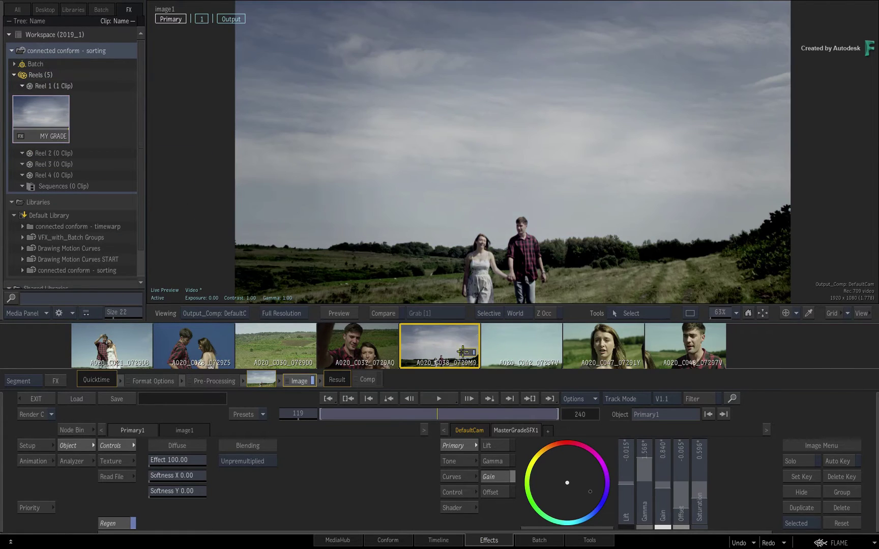
left_click_drag(534, 350, 527, 355)
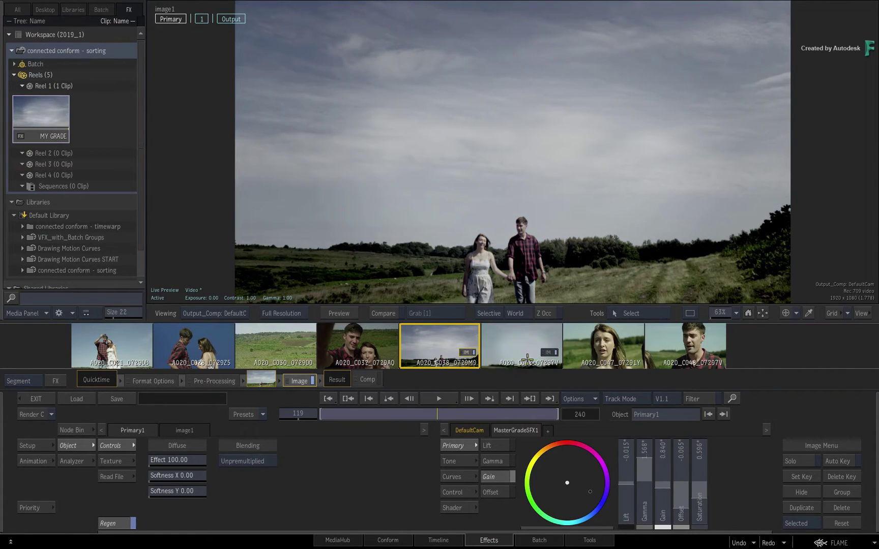
Step: Run Sync Connected Segments on the graded A020_C038 and A020_C042 segments
left_click(445, 541)
mouse_move(576, 516)
left_mouse_down()
mouse_move(658, 509)
mouse_move(569, 508)
left_mouse_up()
right_click(547, 424)
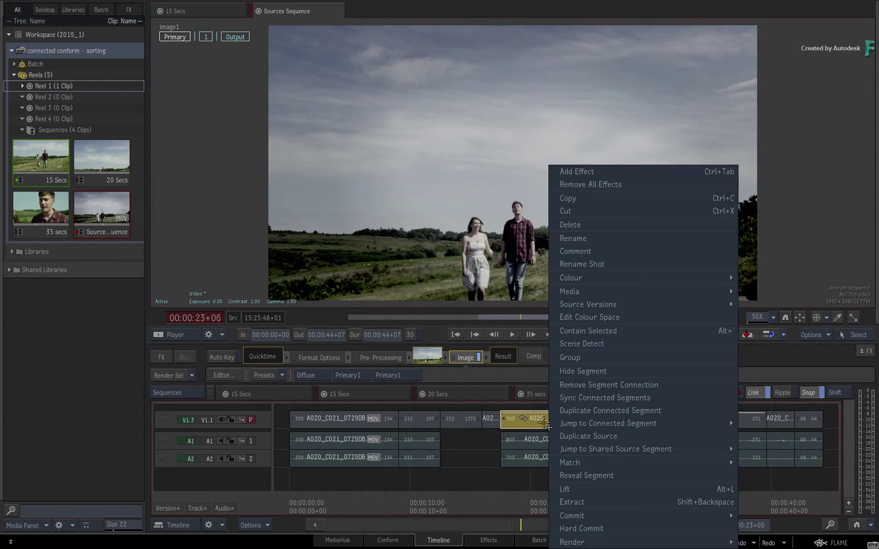
left_click(605, 398)
left_click(661, 419)
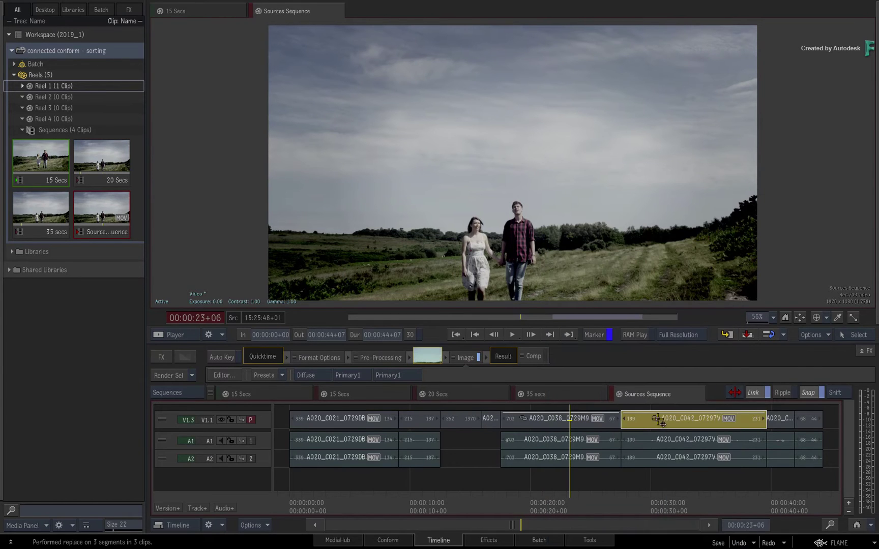
right_click(665, 420)
left_click(685, 397)
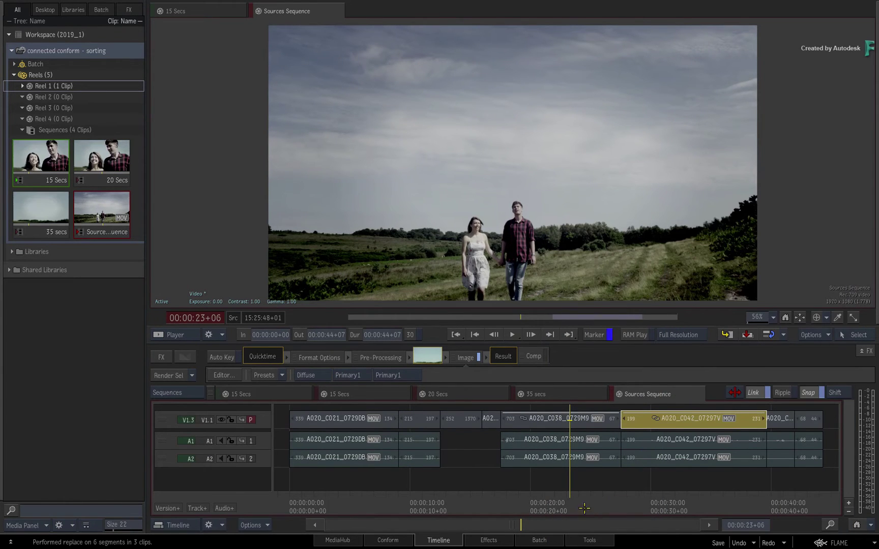
Step: Review neighbouring shots, ending on the close-up of the couple
left_click(621, 499)
left_click(577, 501)
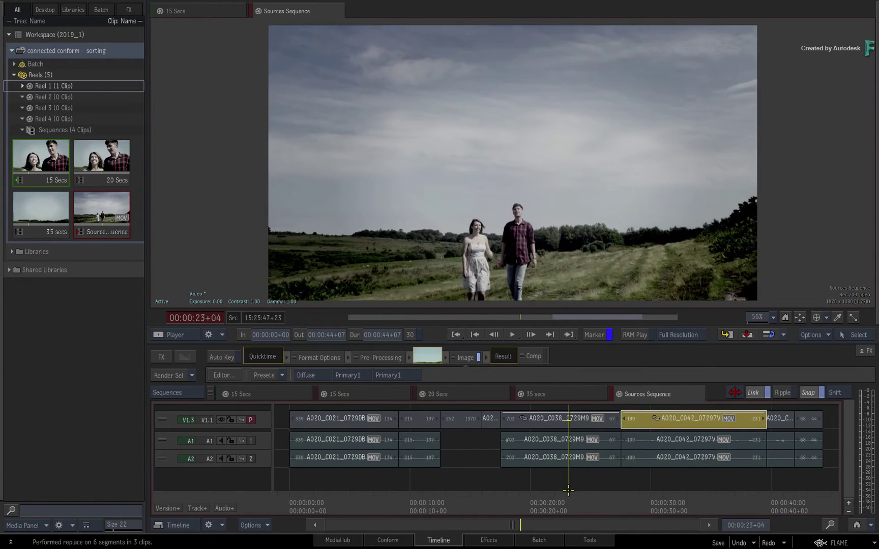
left_click(611, 500)
left_click(581, 526)
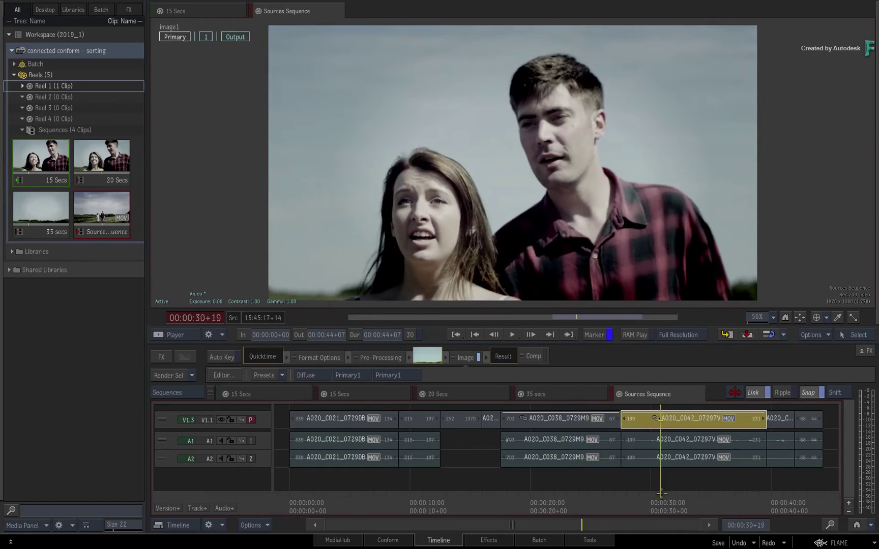
Step: Check the synced grade in the 35 secs, 20 Secs and 15 Secs sequences
left_click(571, 393)
left_click_drag(438, 506, 487, 510)
left_click(453, 394)
left_click(340, 394)
Step: Select A020_C038 in the Sources Sequence and compare its grade against the 35 secs sequence
left_click(649, 392)
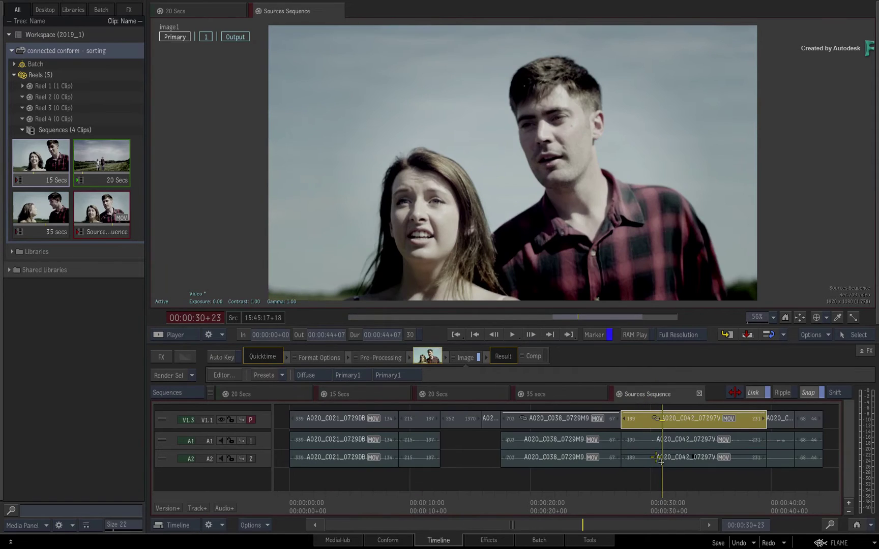
left_click_drag(667, 496, 554, 470)
left_click(571, 426)
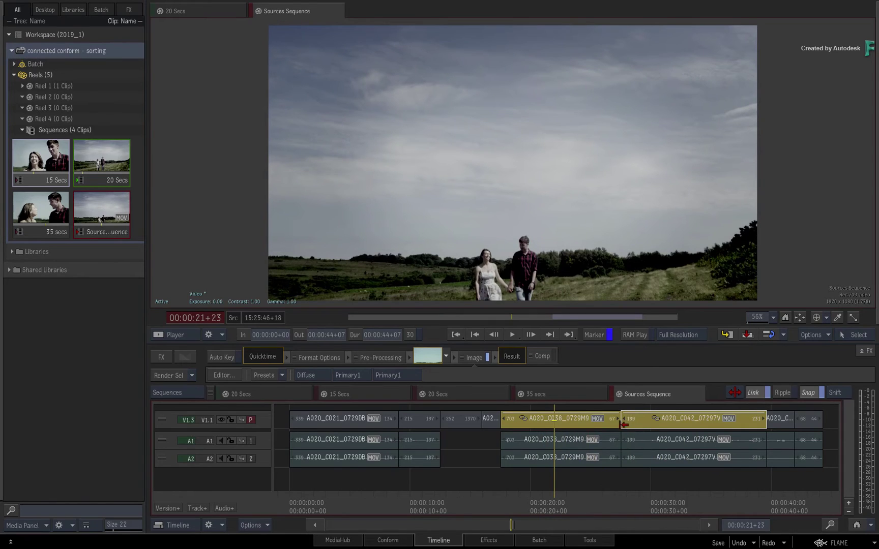
left_click(559, 393)
left_click(645, 394)
left_click_drag(574, 506, 535, 495)
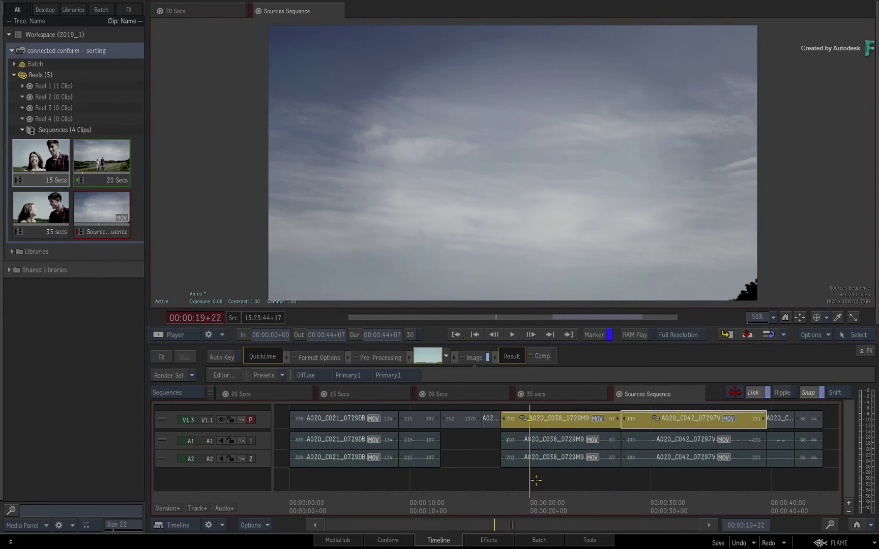
left_click(382, 541)
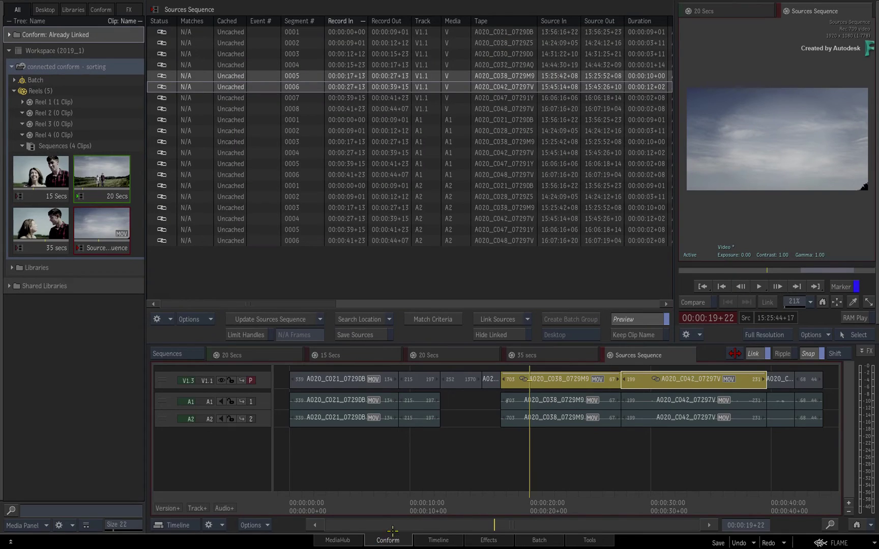
left_click(210, 317)
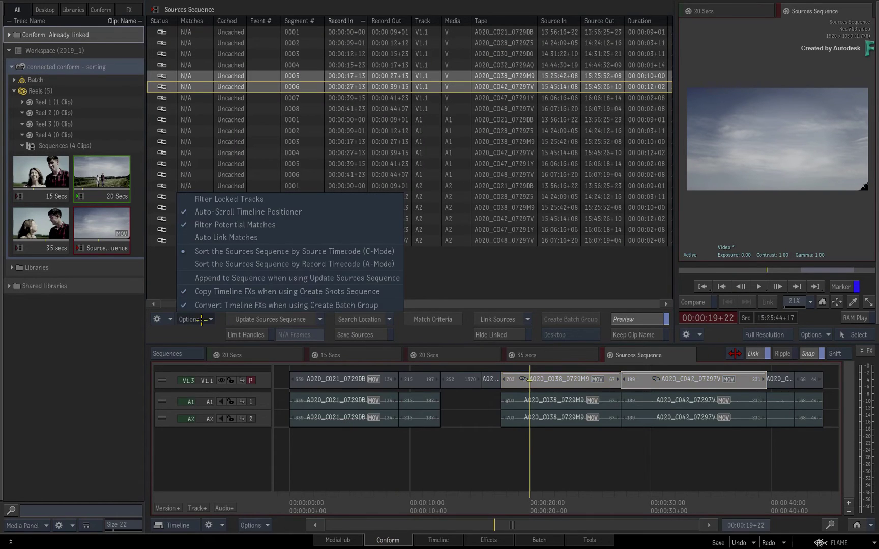
left_click(215, 264)
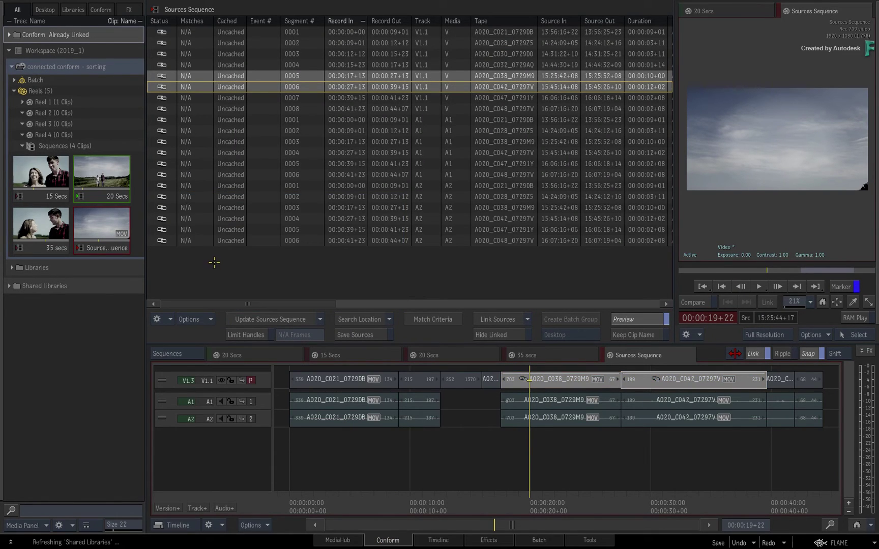
left_click(307, 319)
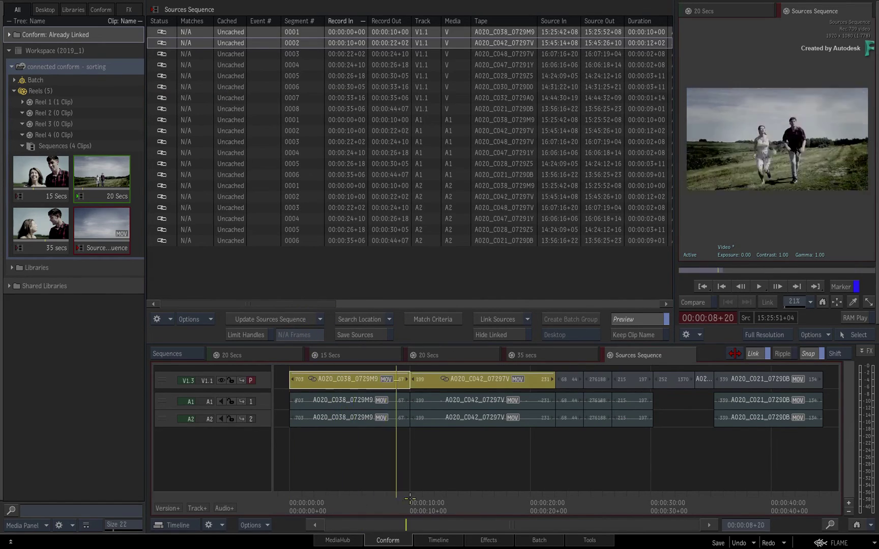
left_click(529, 355)
left_click(364, 355)
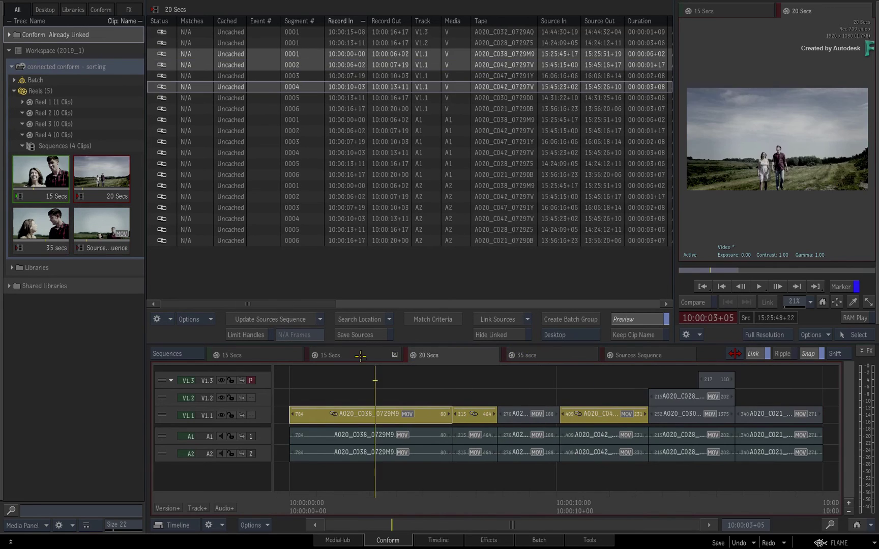
left_click(551, 356)
left_click(630, 357)
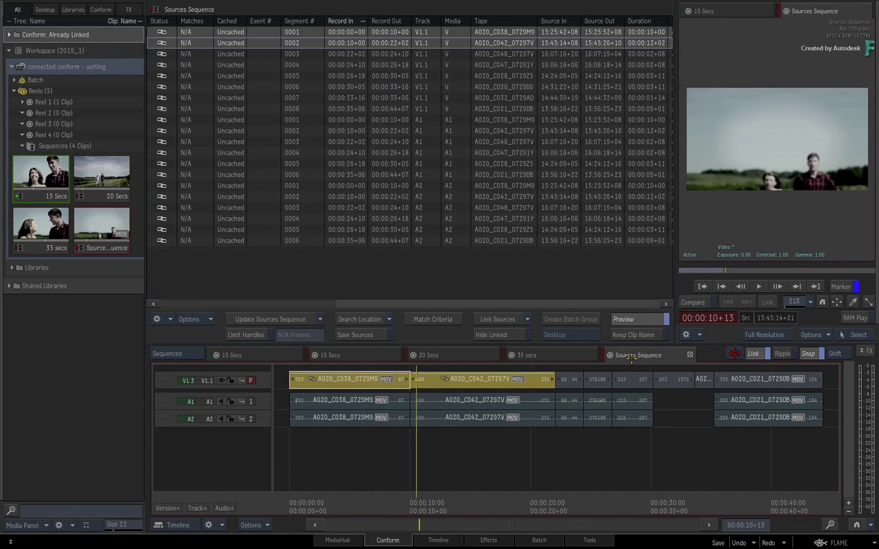
left_click(197, 321)
left_click(218, 250)
left_click(260, 319)
left_click(507, 355)
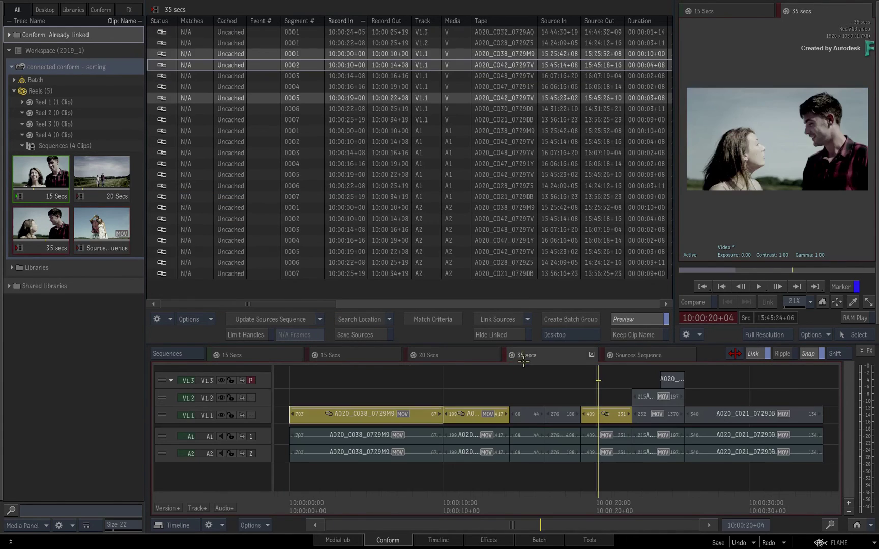
left_click(455, 357)
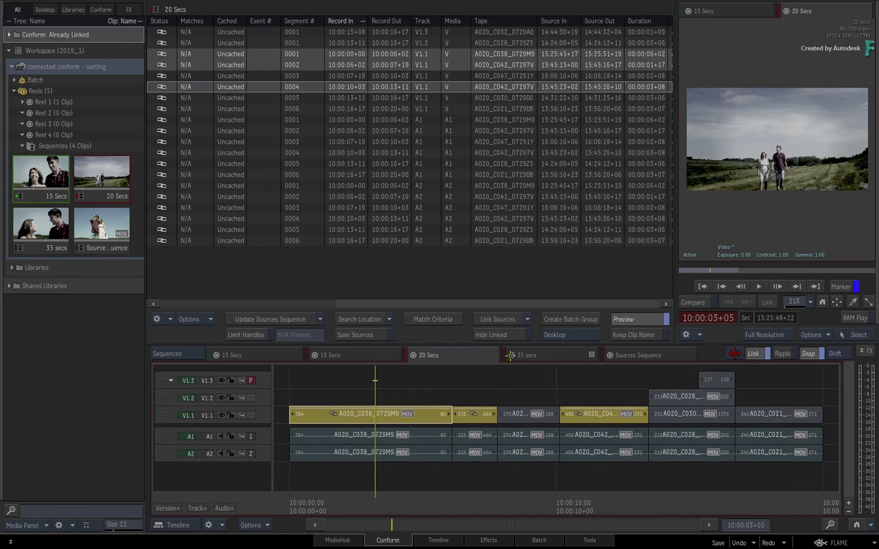
left_click(545, 355)
left_click(636, 356)
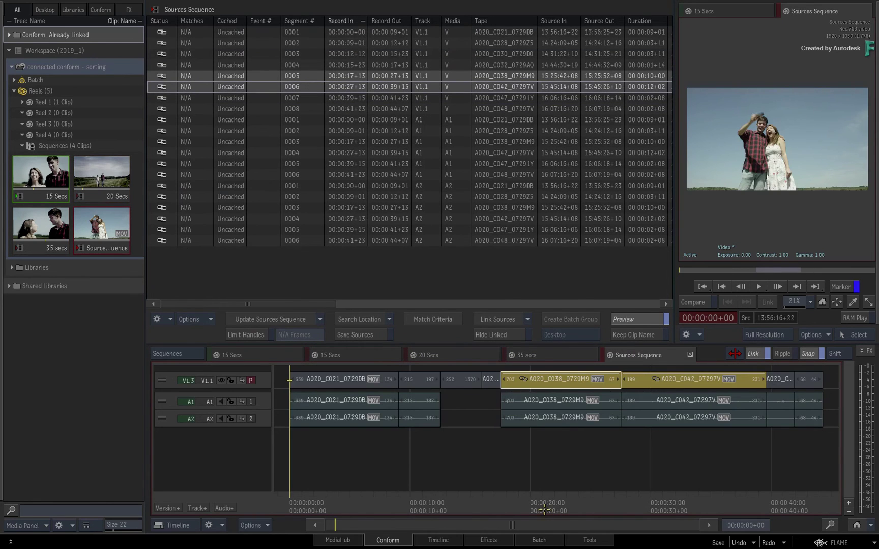
left_click_drag(545, 508, 503, 436)
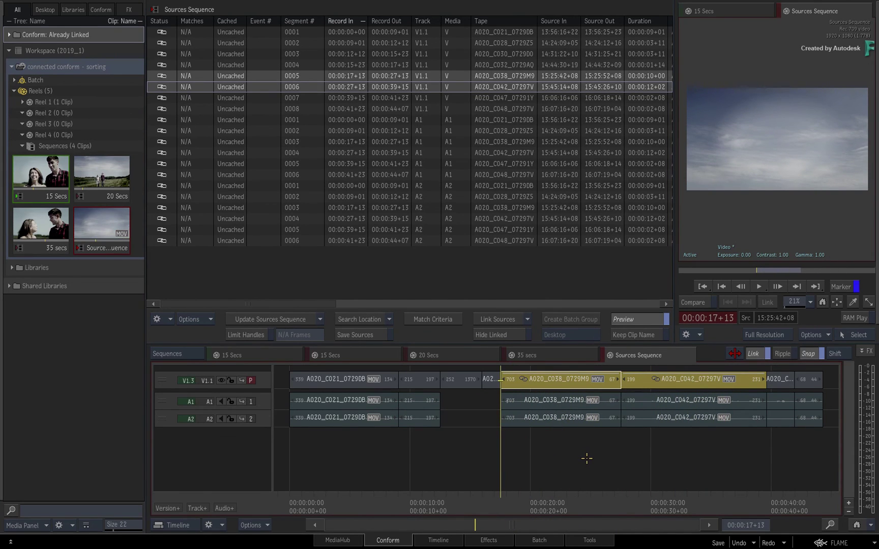